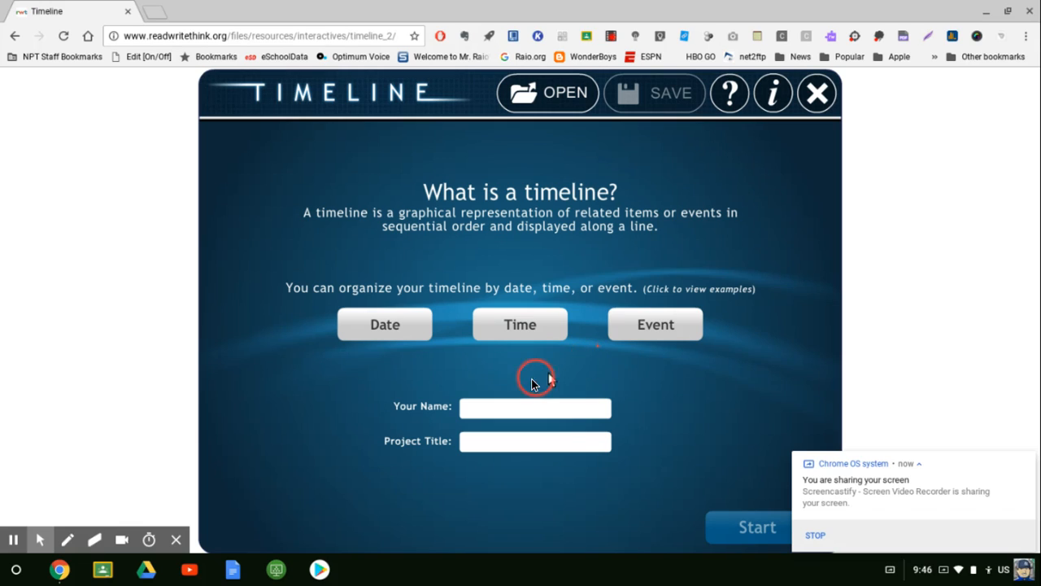
- Enter the student's name, title the project Anti-Semitism, and start the timeline
click(513, 409)
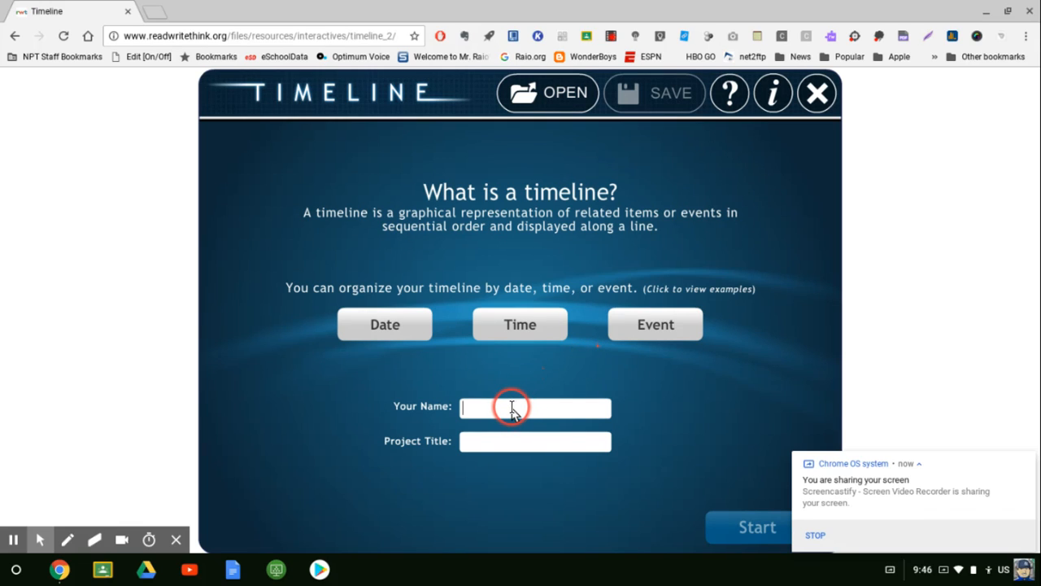
text(Jane Student)
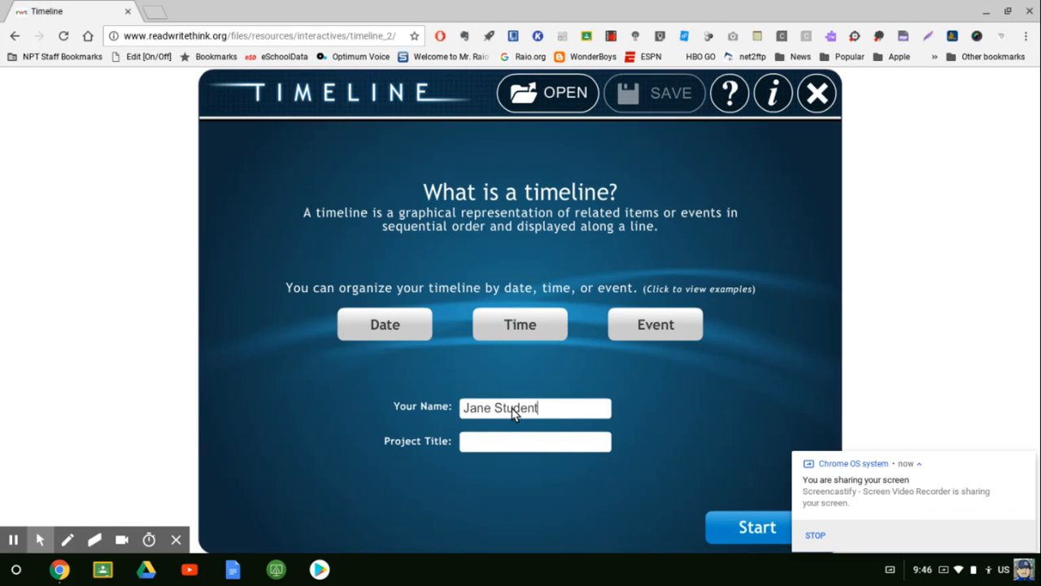
click(496, 440)
text(Anti-Semitism)
click(742, 526)
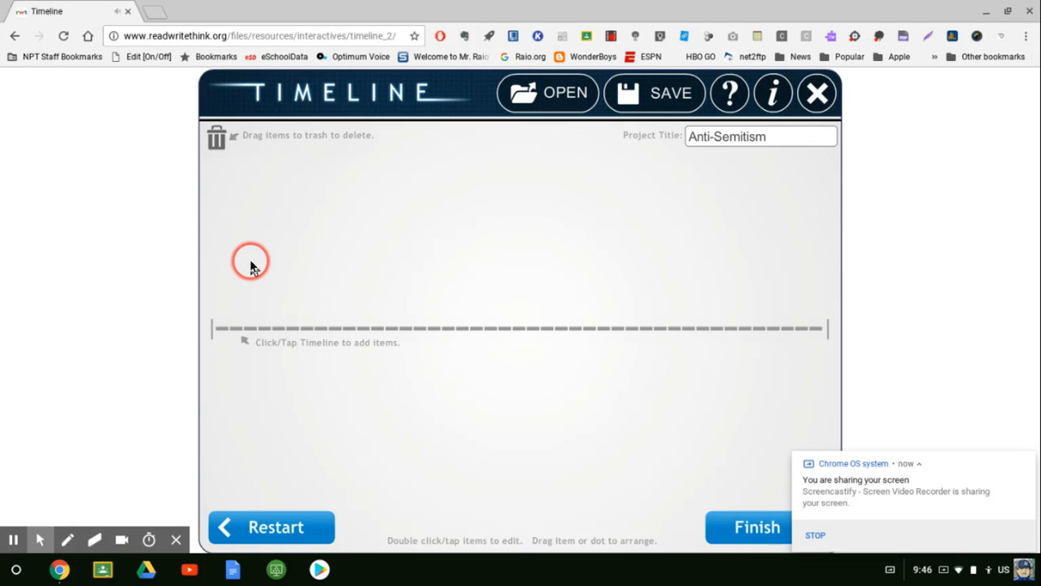
- Add an item at the beginning of the timeline with the label 70AD and short description "Jews Persecuted by Romans"
click(227, 332)
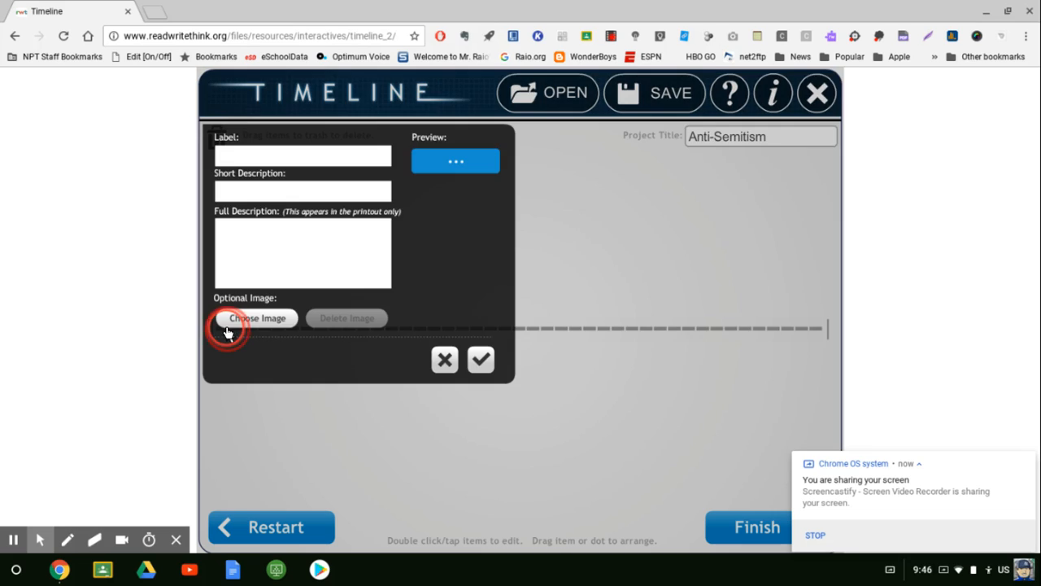
click(227, 326)
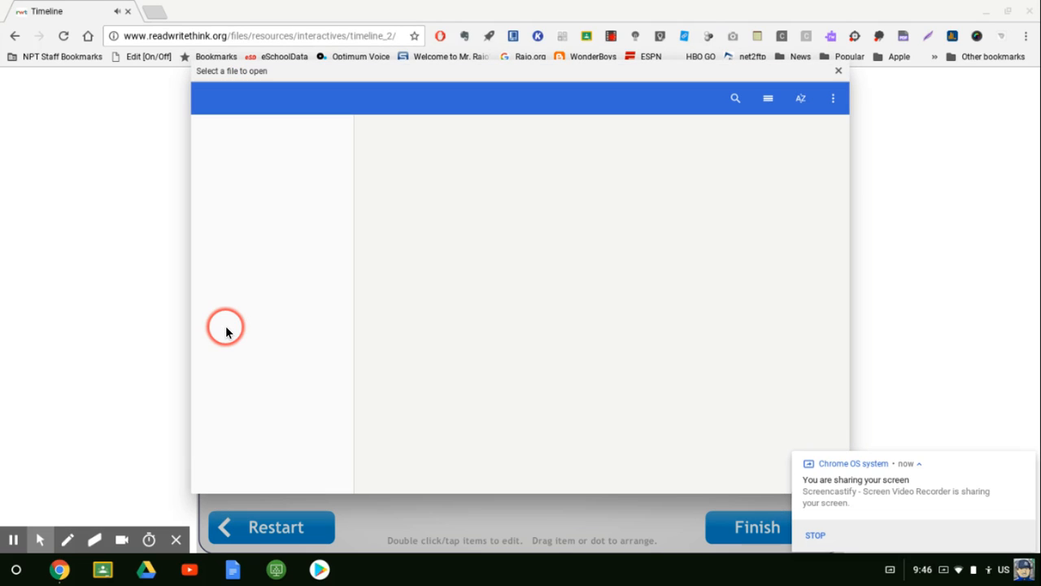
click(838, 71)
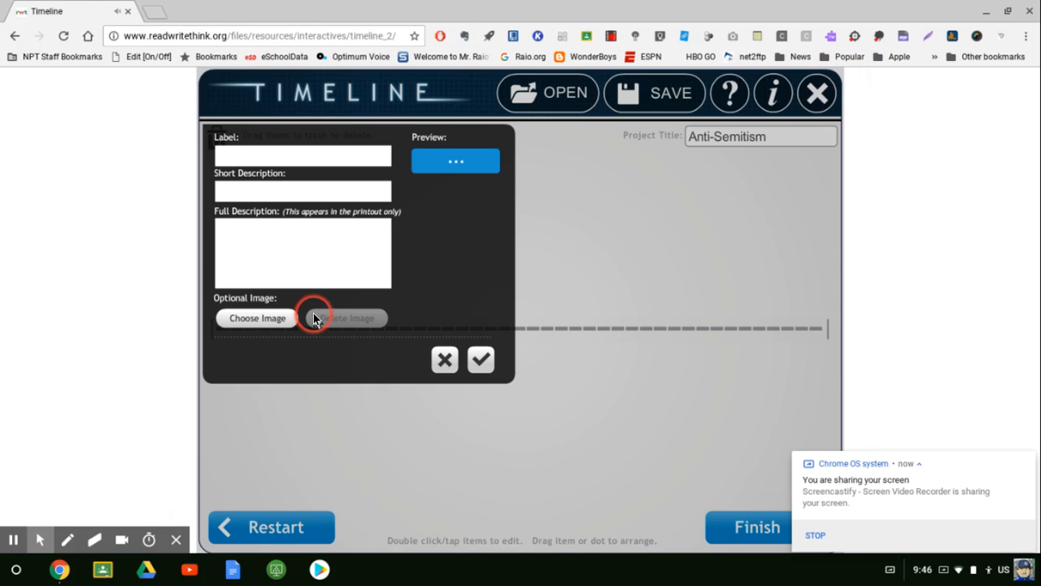
click(234, 153)
text(70AD)
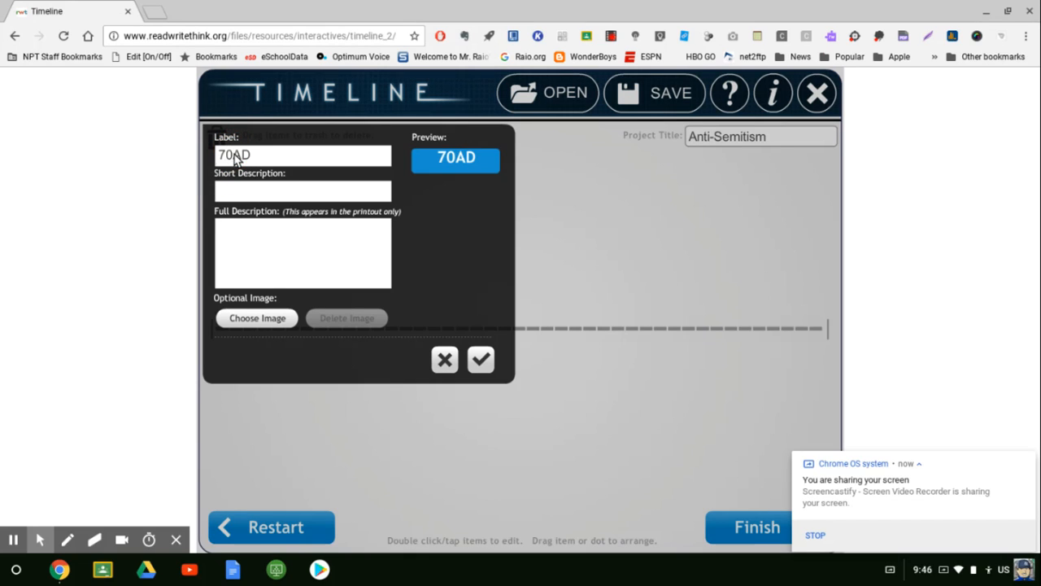
click(228, 195)
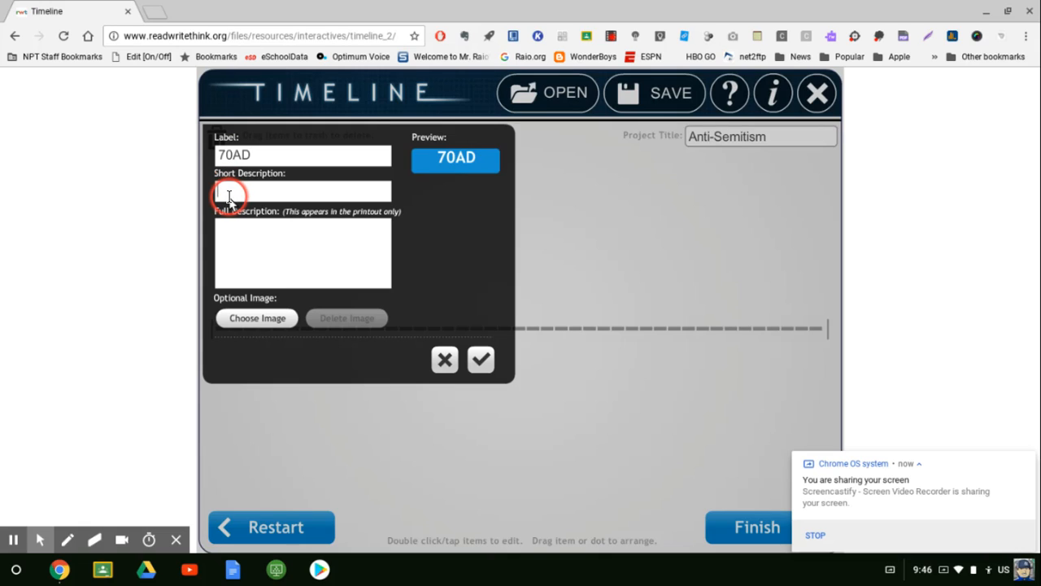
text(Jews P)
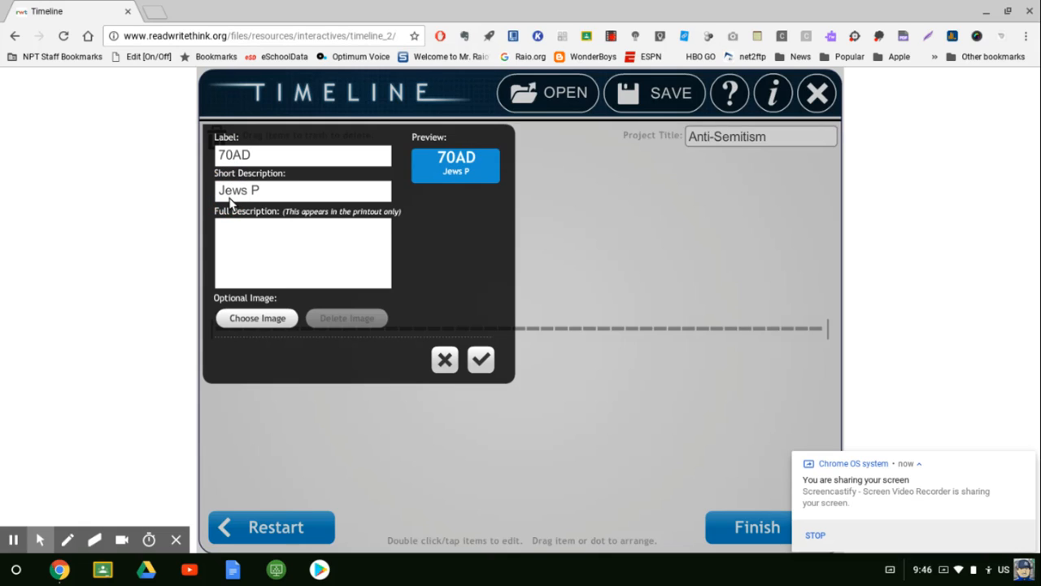
key(BackSpace)
text(Persecuted by Romans)
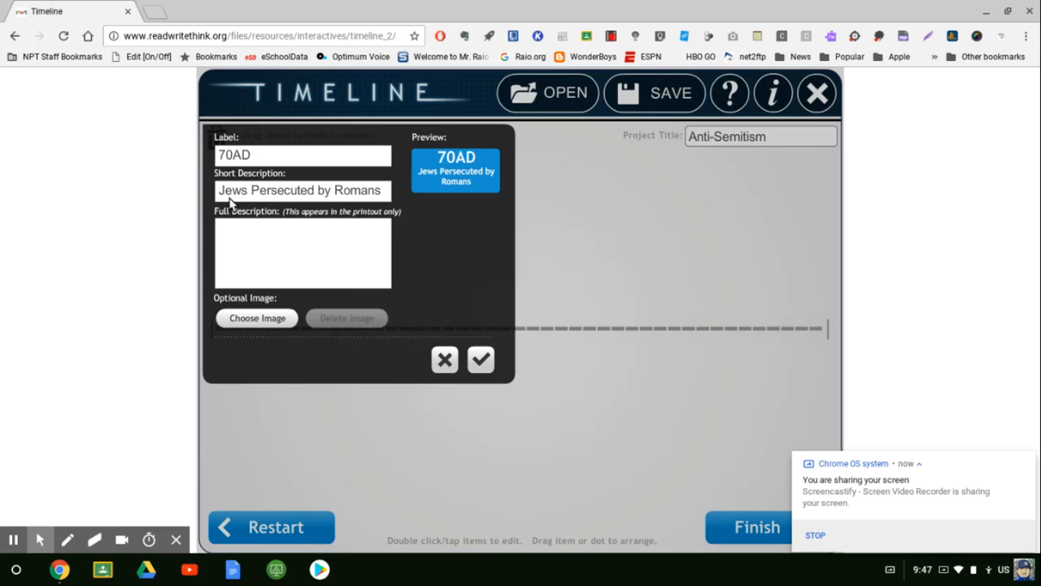
- Enter the full description "Jews in ancient Rome were...", confirm the item, and place its box just above its marker
click(230, 203)
click(260, 271)
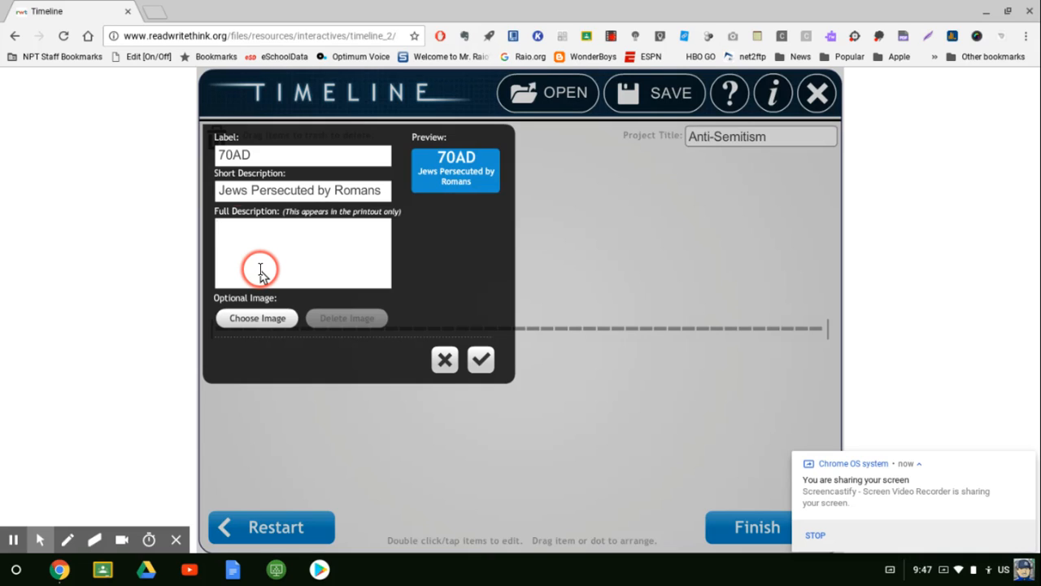
text(Jews in ancient R)
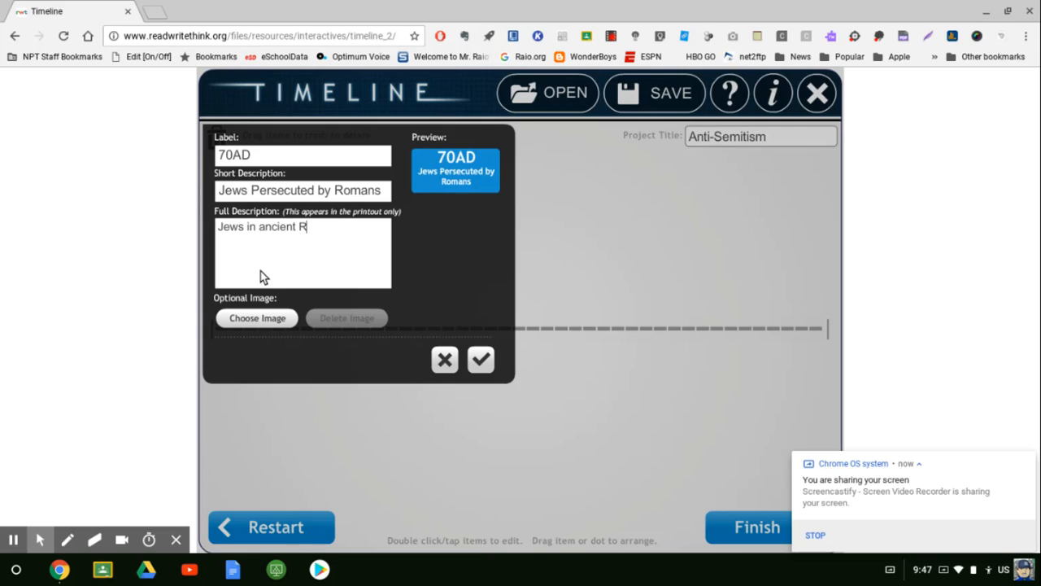
text(ome were...)
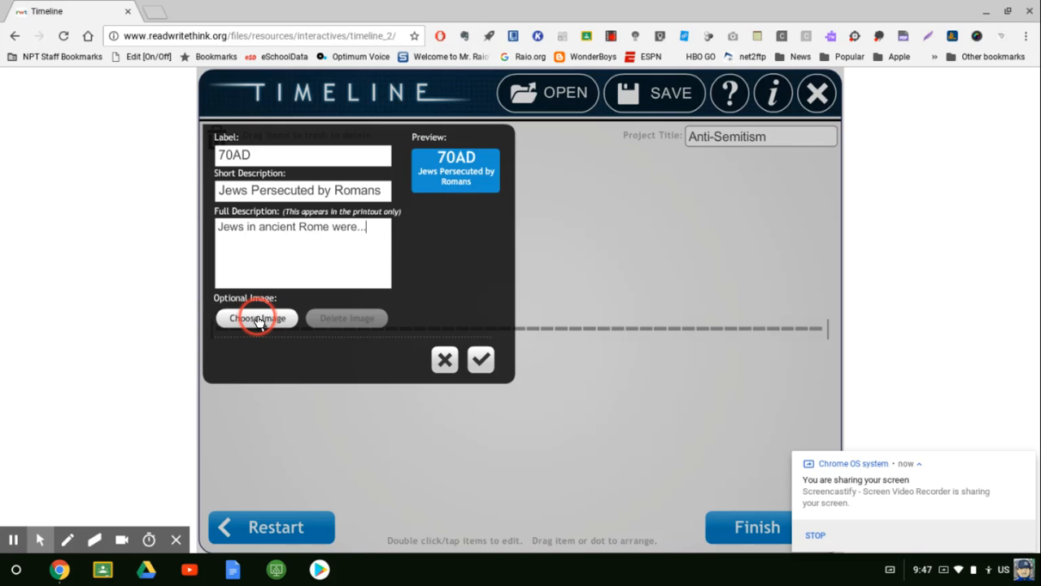
click(481, 361)
drag(479, 346, 249, 269)
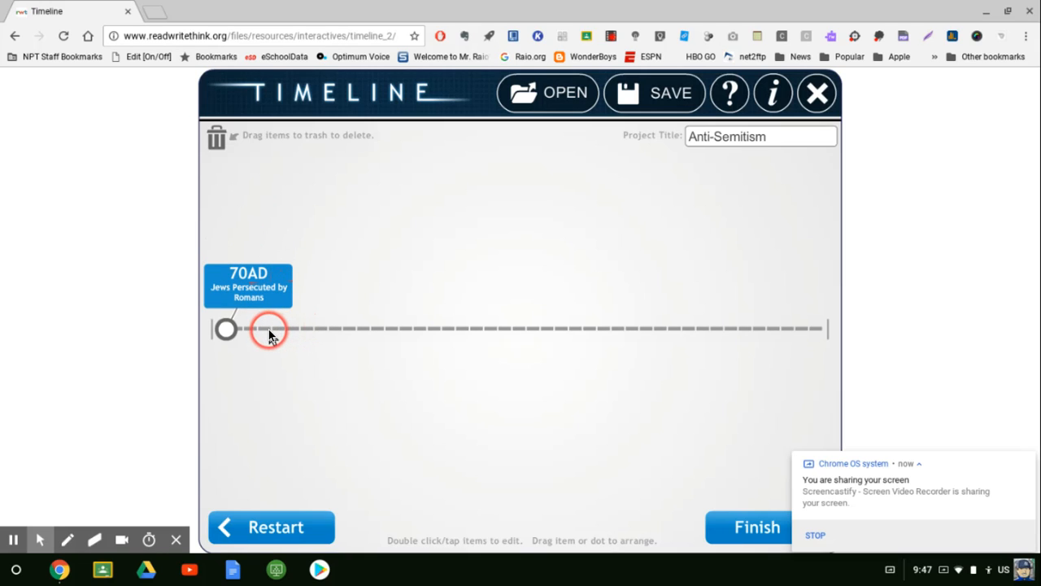
mouse_move(226, 328)
mouse_down()
mouse_move(256, 329)
mouse_move(226, 328)
mouse_up()
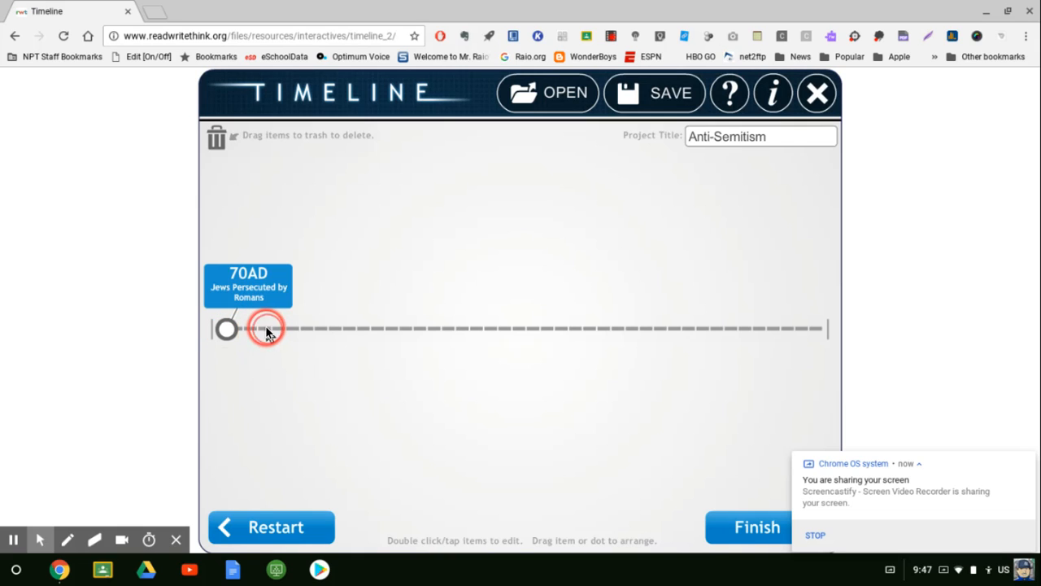
- Add a second timeline item just after the 70AD marker, labelled 1096 AD with short description "Jews blamed for Black Death"
double_click(266, 329)
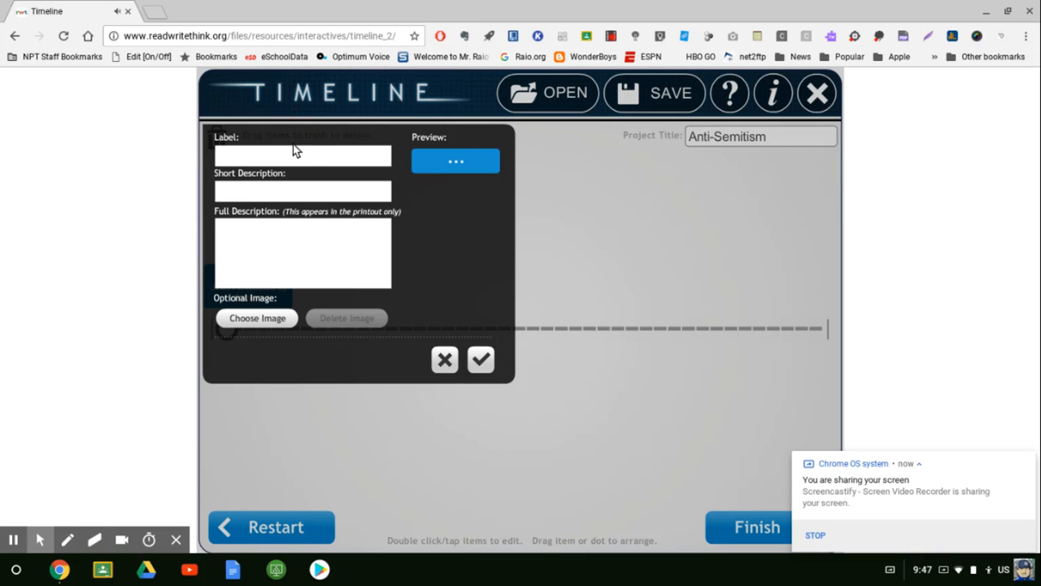
text(1096)
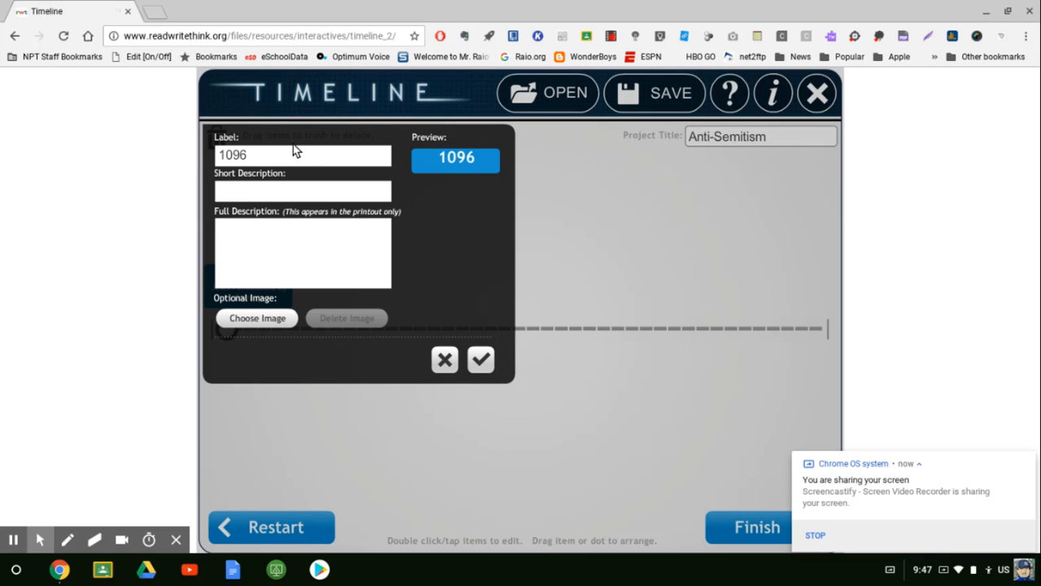
text( AD)
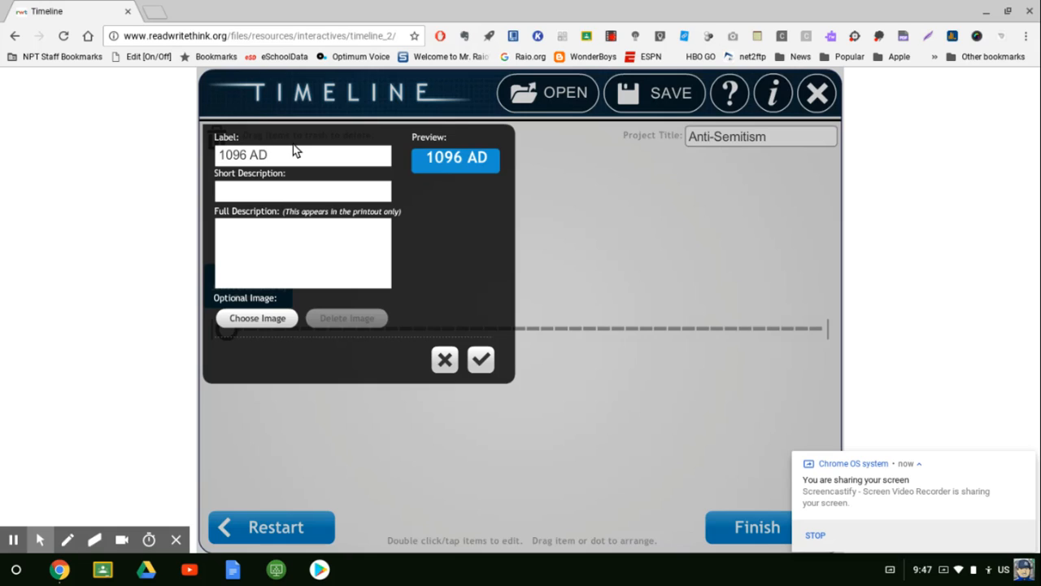
click(262, 190)
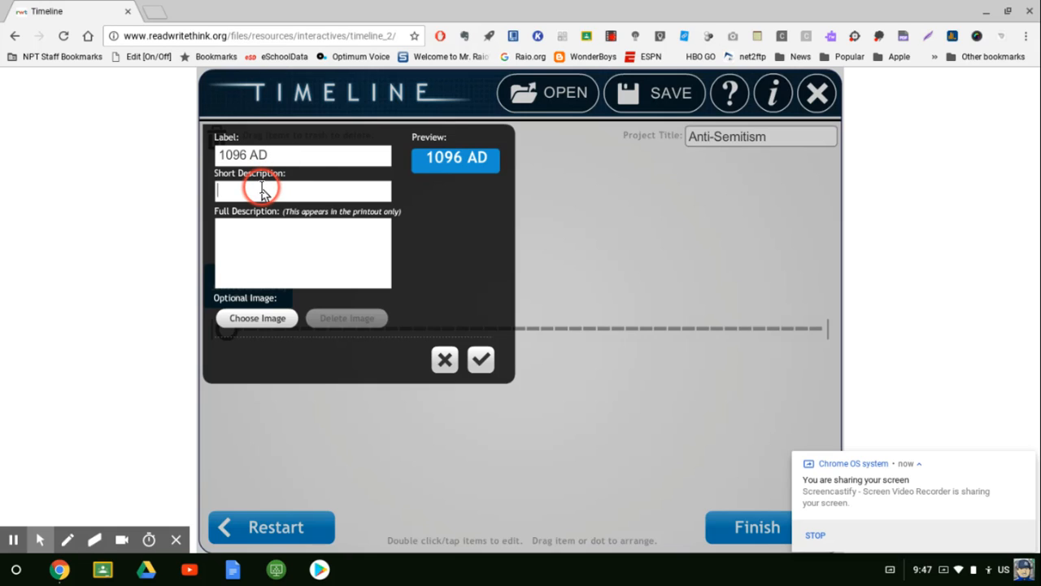
text(Jews blamed for )
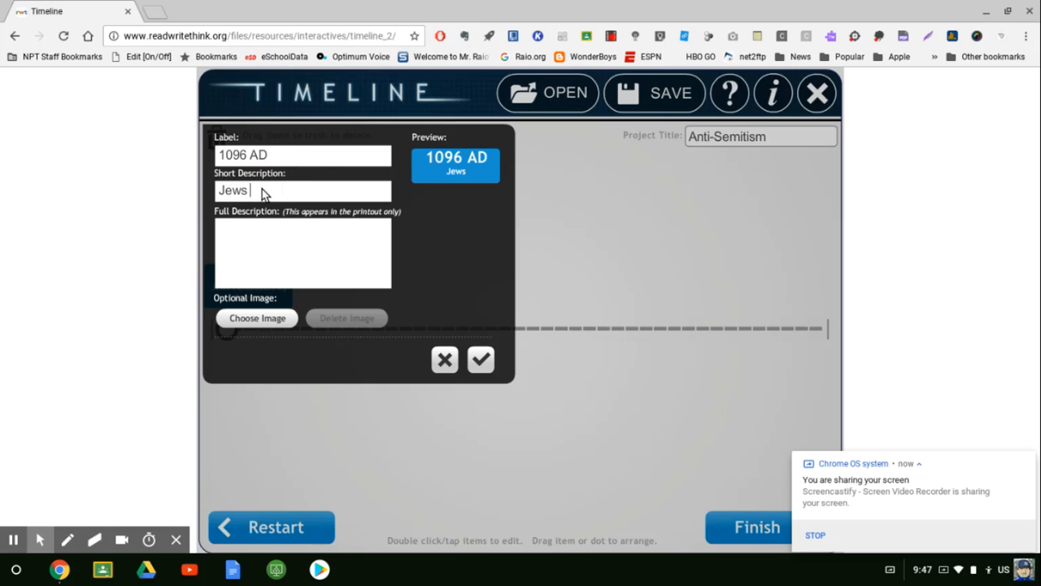
text(B)
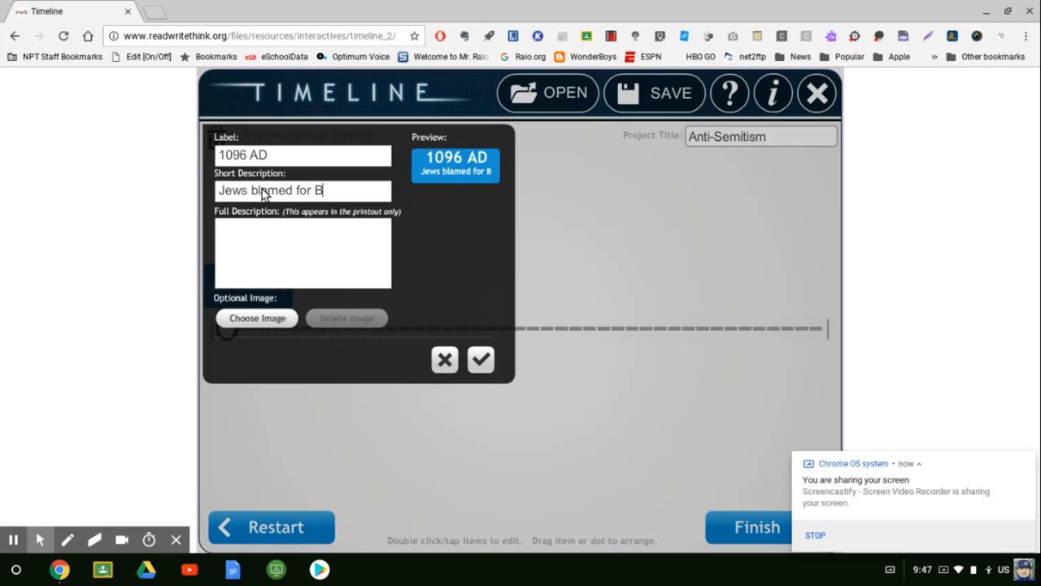
text(lack Death)
click(265, 257)
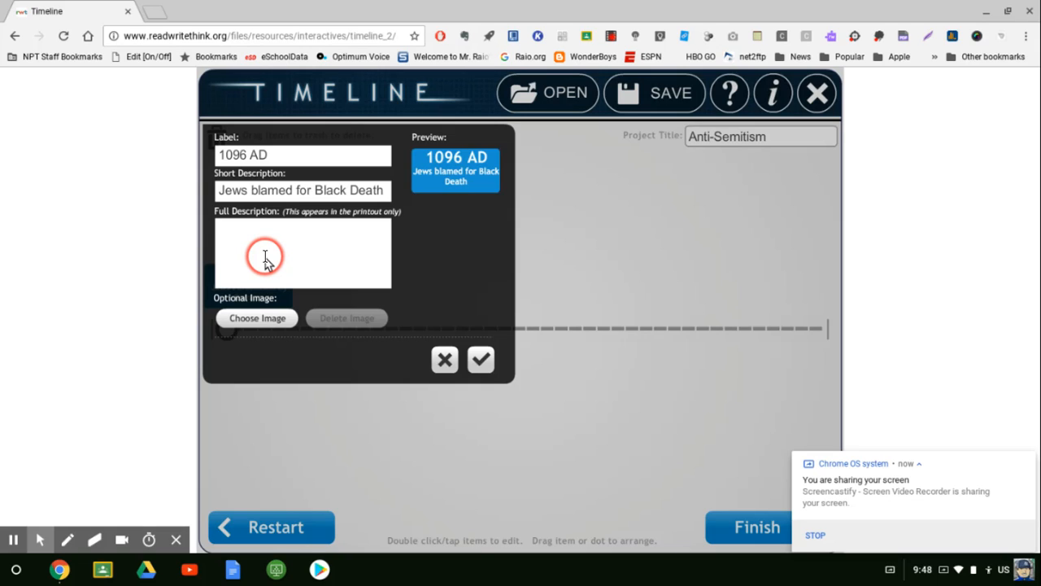
text(Images represent Jews breing)
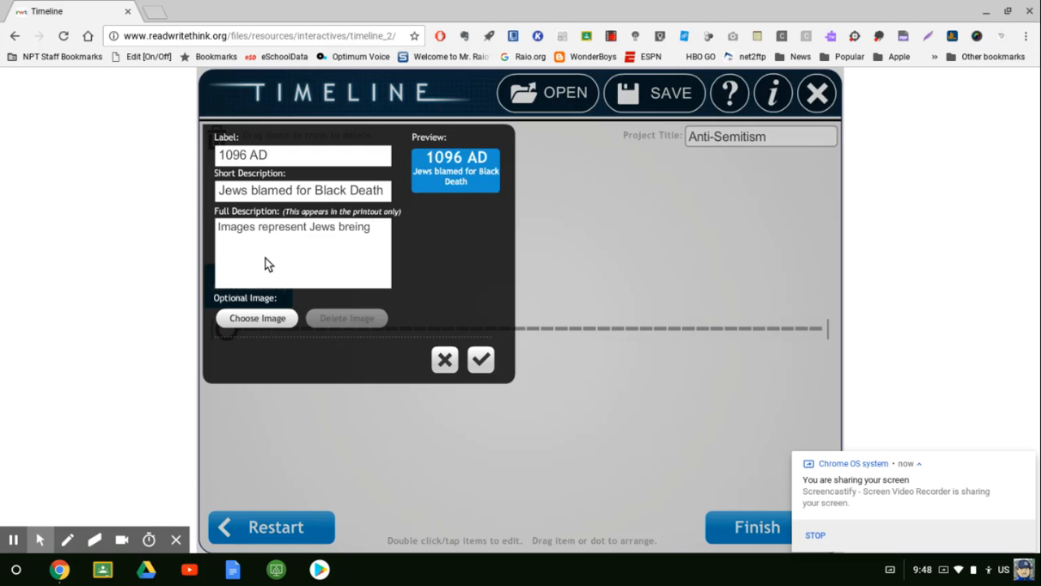
key(BackSpace)
key(BackSpace)
key(BackSpace)
key(BackSpace)
key(BackSpace)
key(BackSpace)
key(BackSpace)
key(BackSpace)
key(BackSpace)
key(BackSpace)
key(BackSpace)
key(BackSpace)
key(BackSpace)
key(BackSpace)
key(BackSpace)
key(BackSpace)
key(BackSpace)
key(BackSpace)
key(BackSpace)
key(BackSpace)
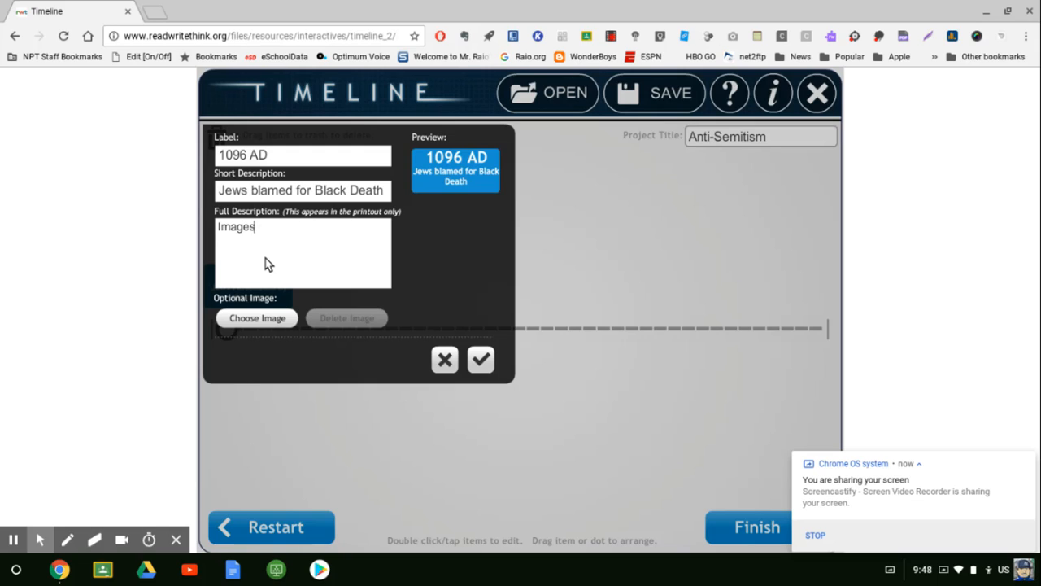
- Set the full description to "Crusaders on their way to holy land...", confirm the item, and place its box directly below its marker
text(Crusaders on thjeir)
key(BackSpace)
key(BackSpace)
key(BackSpace)
key(BackSpace)
text(eir way to holy land...)
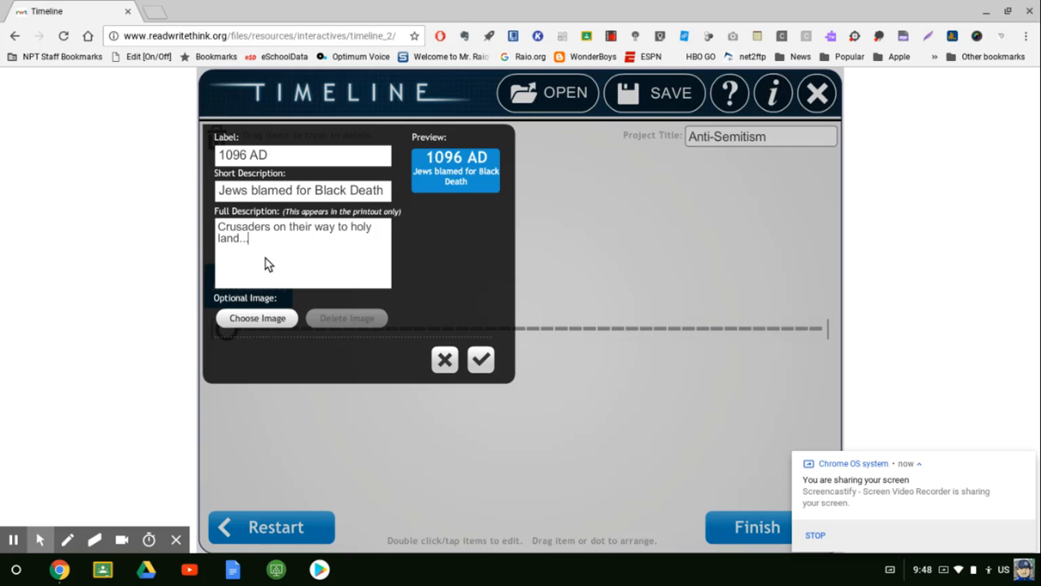
click(485, 356)
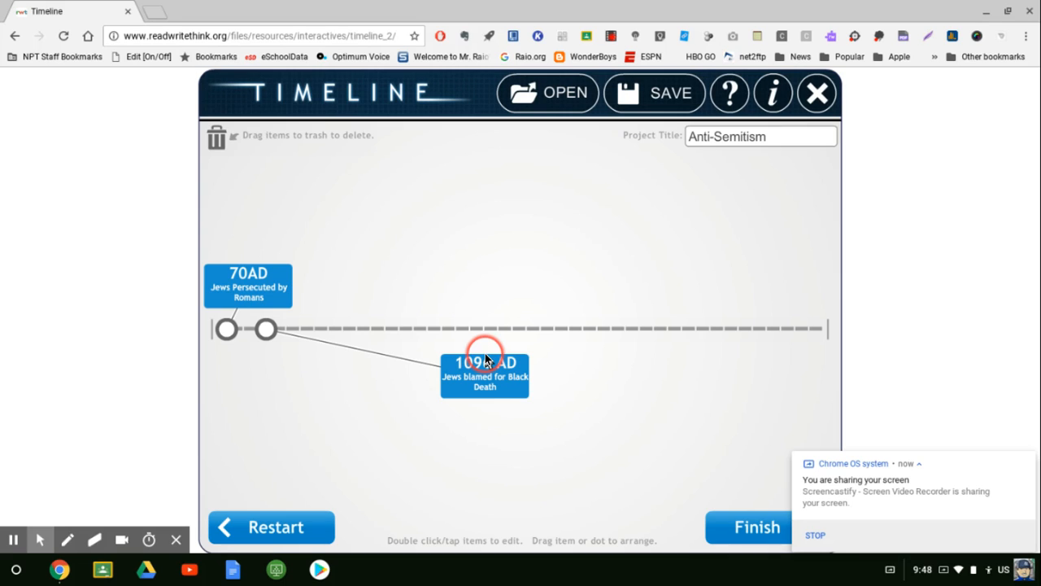
drag(228, 383, 263, 369)
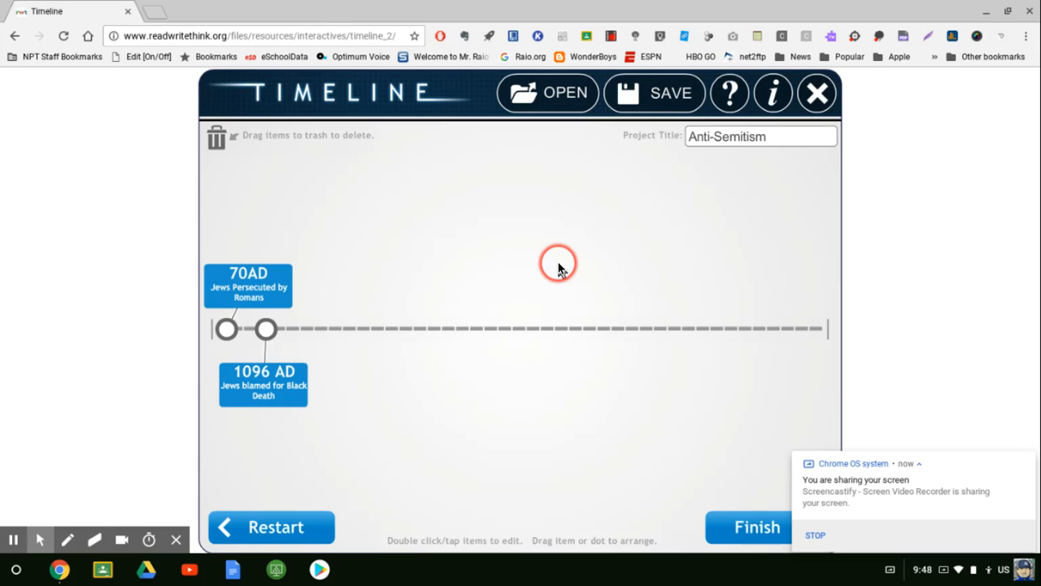
- Save the timeline as Anti-Semitism.rwt in the Downloads folder
click(662, 96)
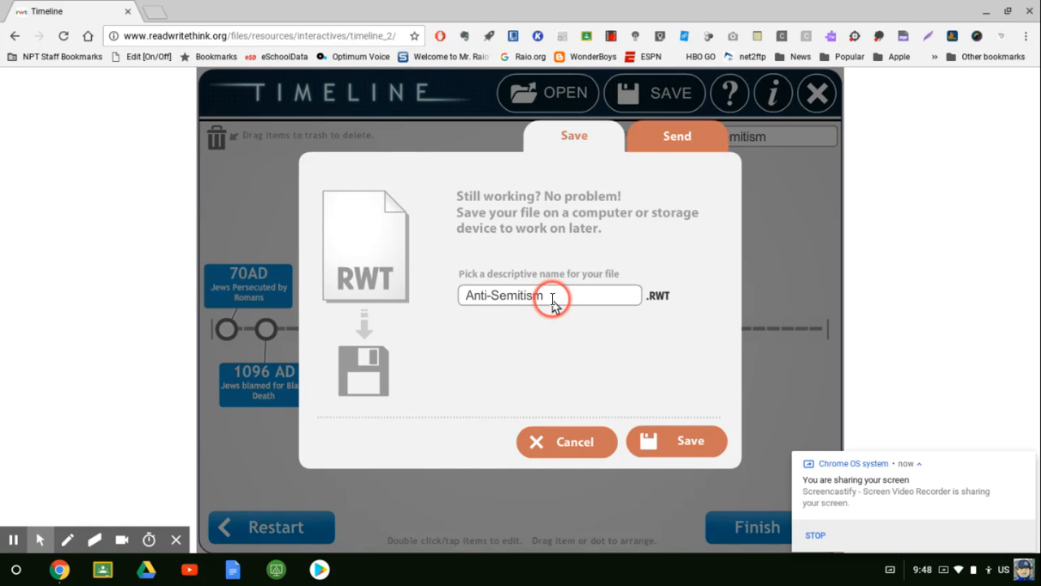
click(666, 437)
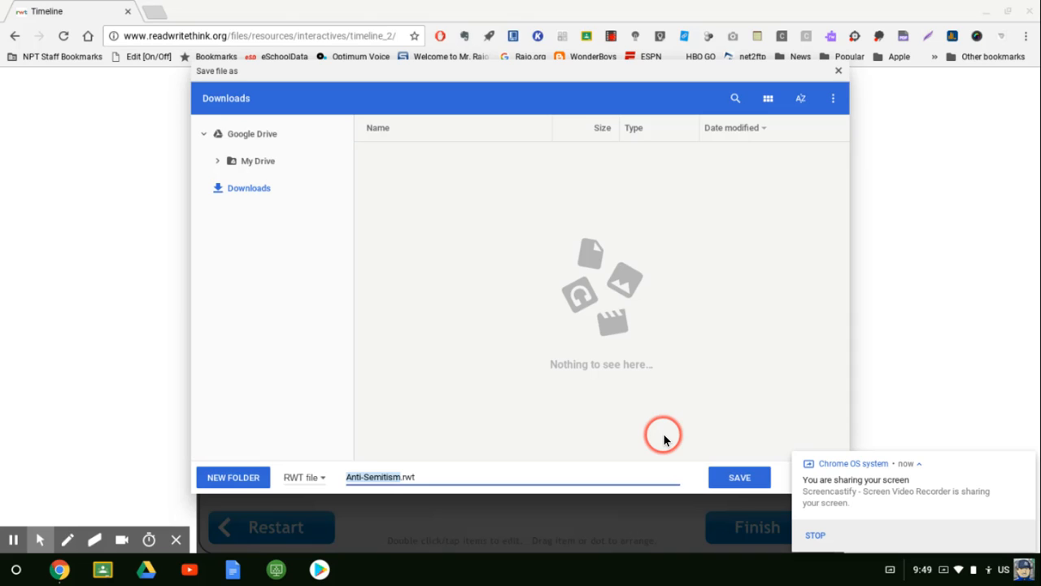
click(722, 480)
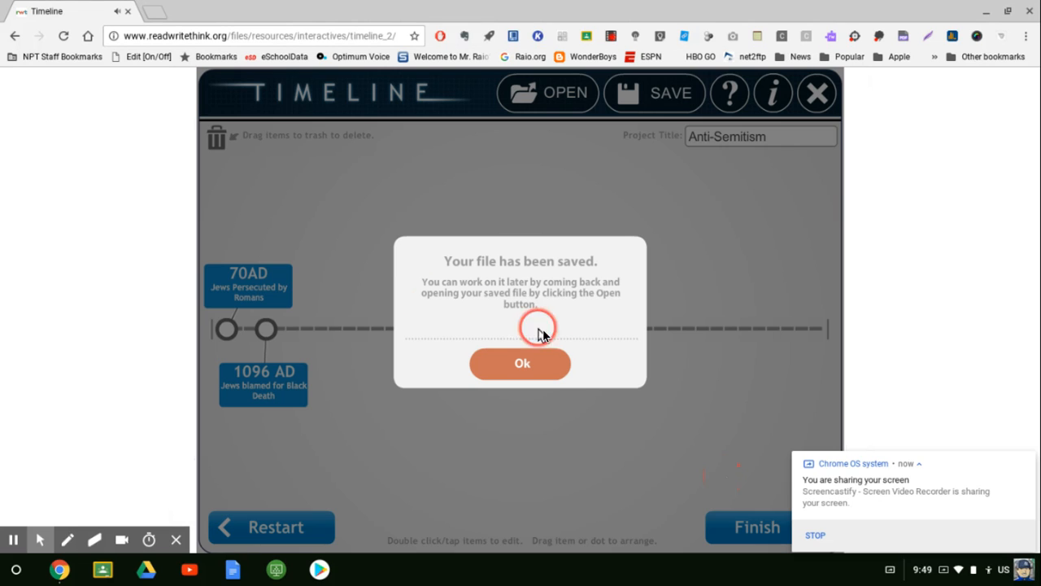
click(545, 373)
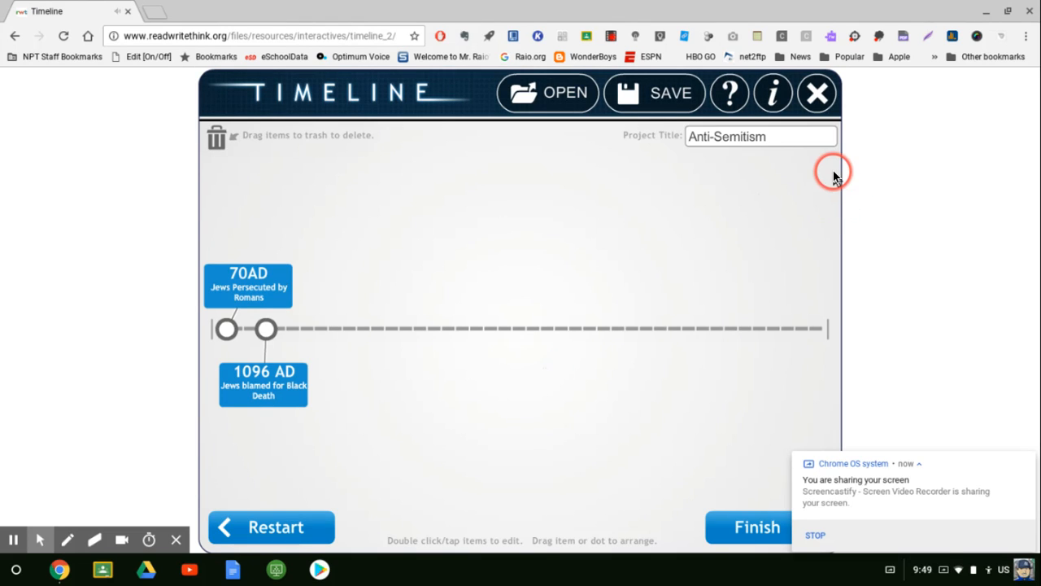
- Exit the timeline, return to the Google search results, and reopen the ReadWriteThink Timeline tool from the first result
click(823, 96)
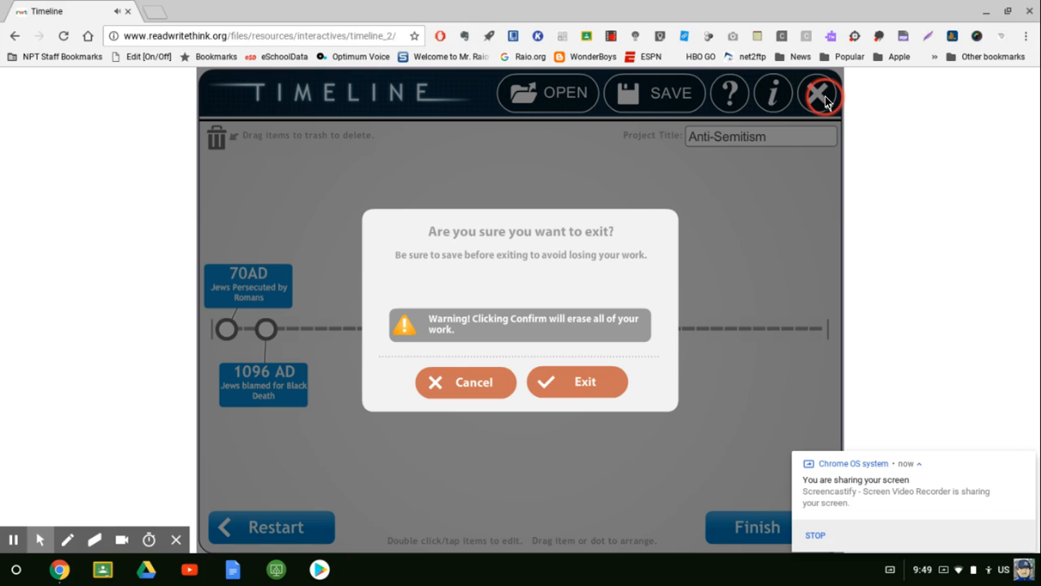
click(584, 387)
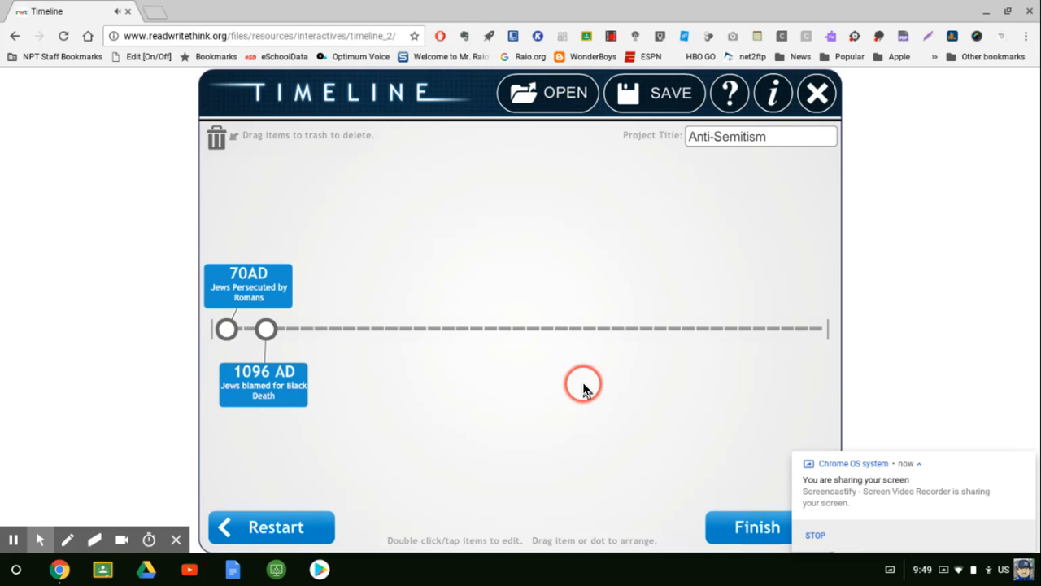
click(16, 37)
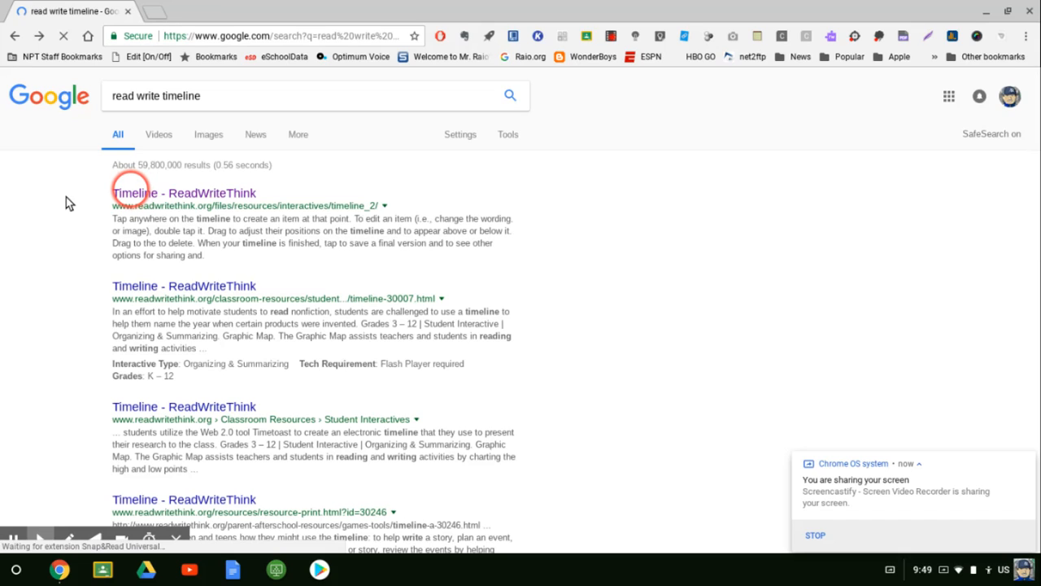
click(131, 193)
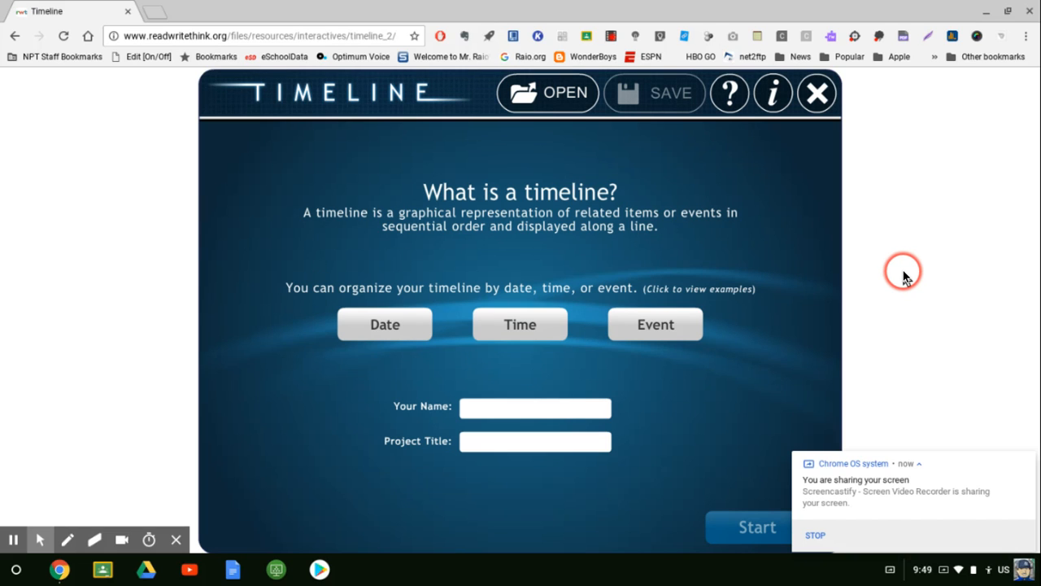
- Open the saved Anti-Semitism timeline file from the Downloads folder
click(557, 91)
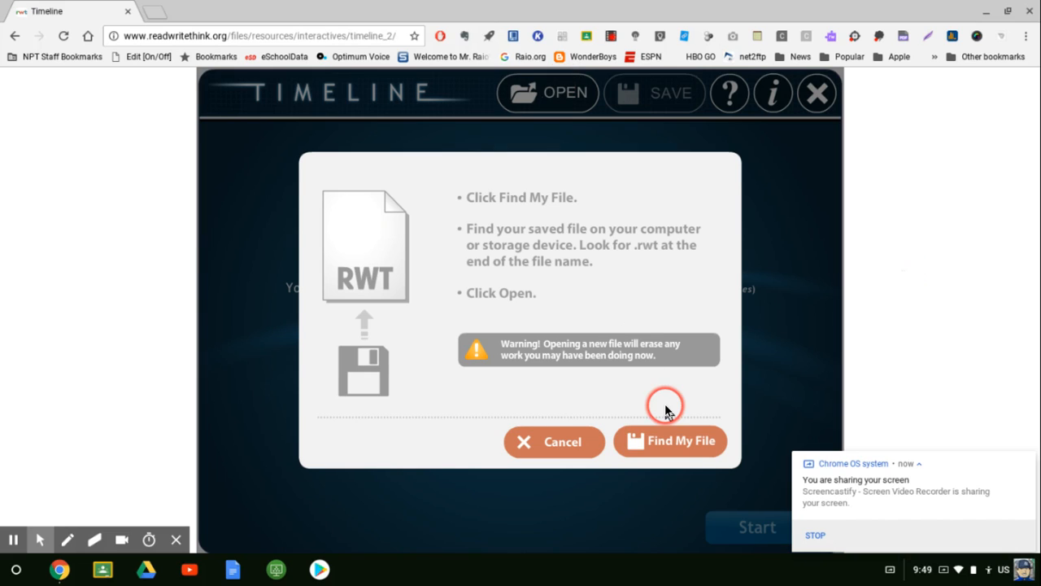
click(668, 440)
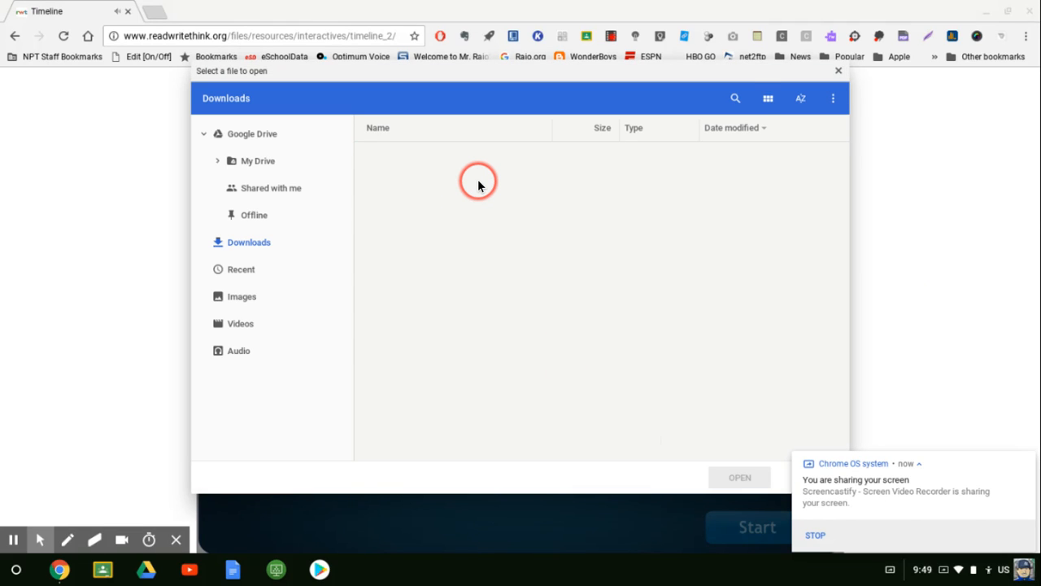
double_click(440, 161)
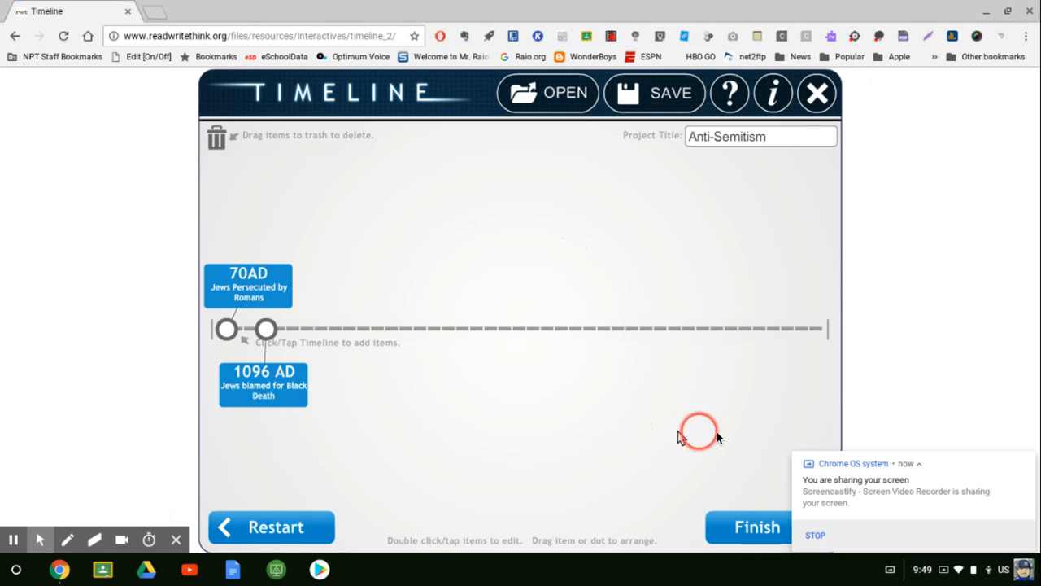